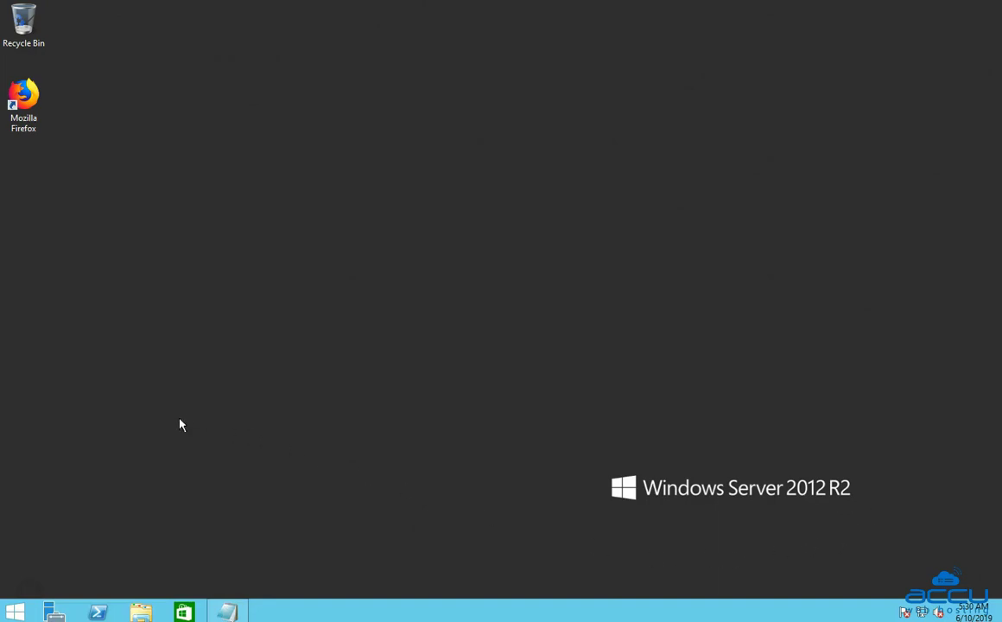
Go from the Start screen through Control Panel and System and Security to Windows Firewall
click(16, 613)
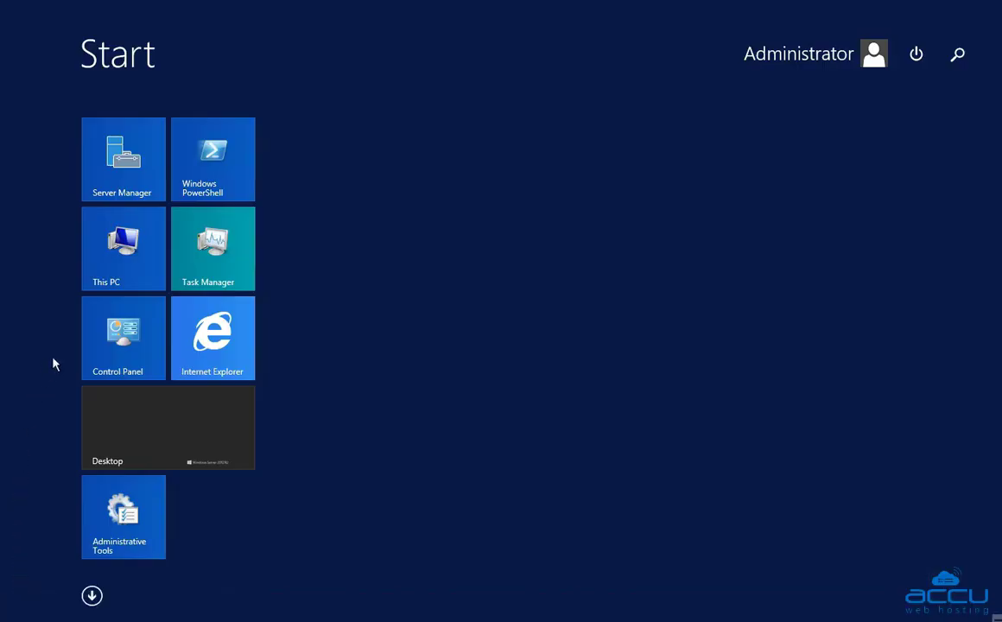
click(130, 352)
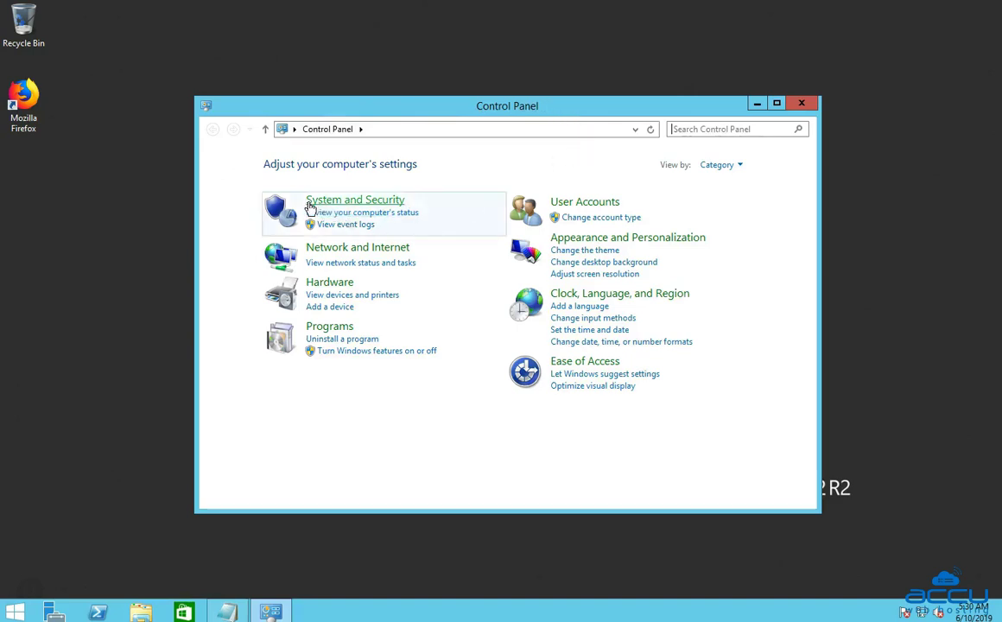
mouse_move(355, 200)
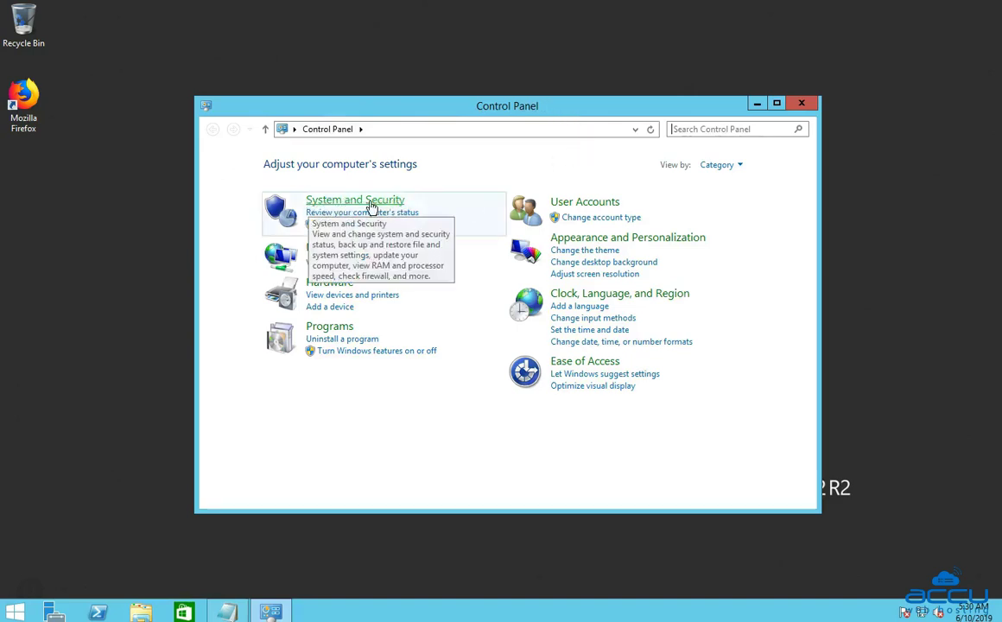
click(359, 202)
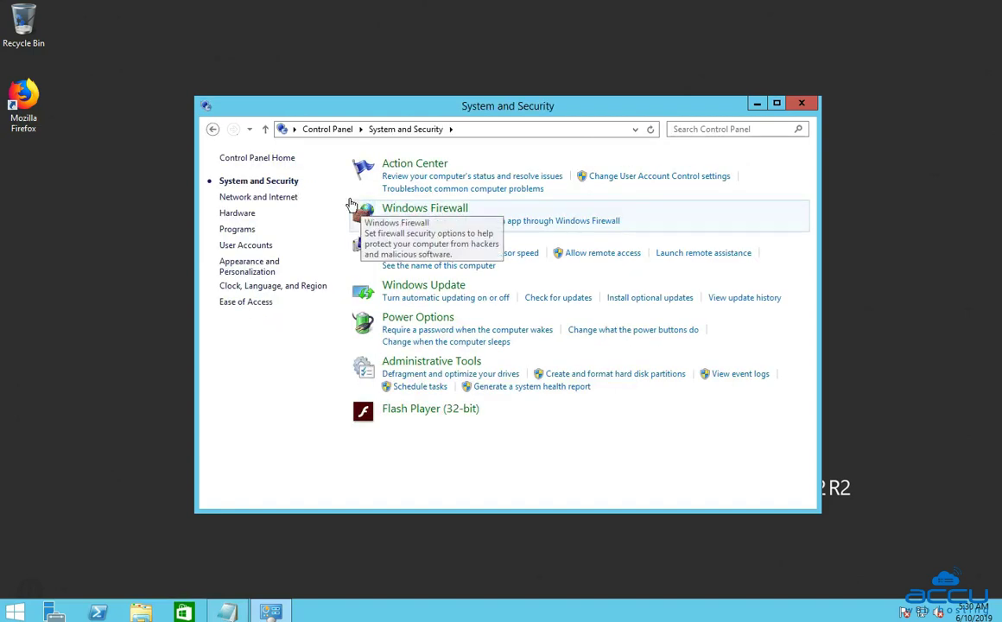
click(424, 214)
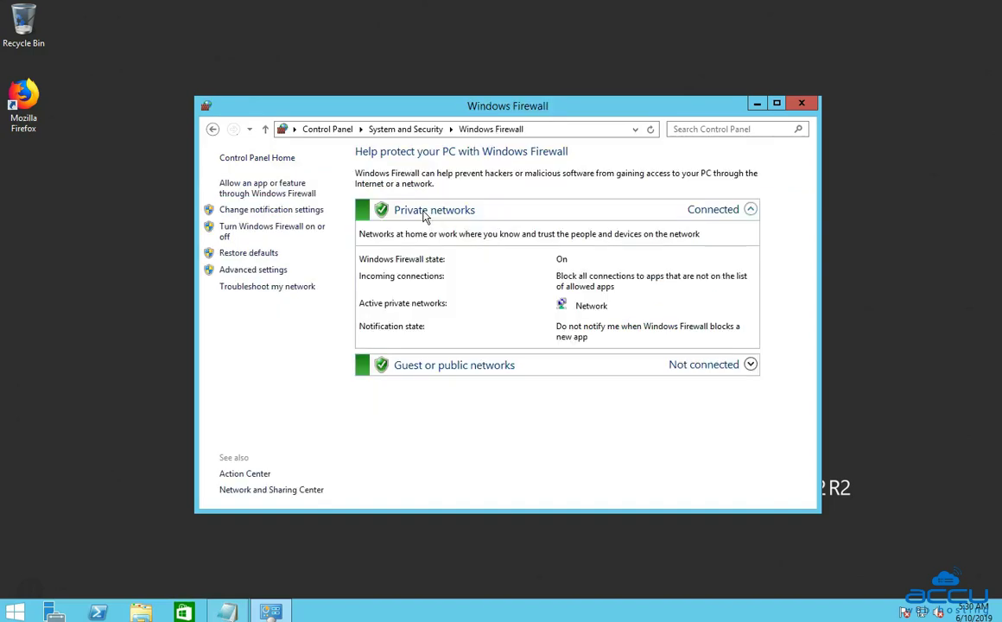
Launch Windows Firewall with Advanced Security and list its Inbound Rules
click(255, 273)
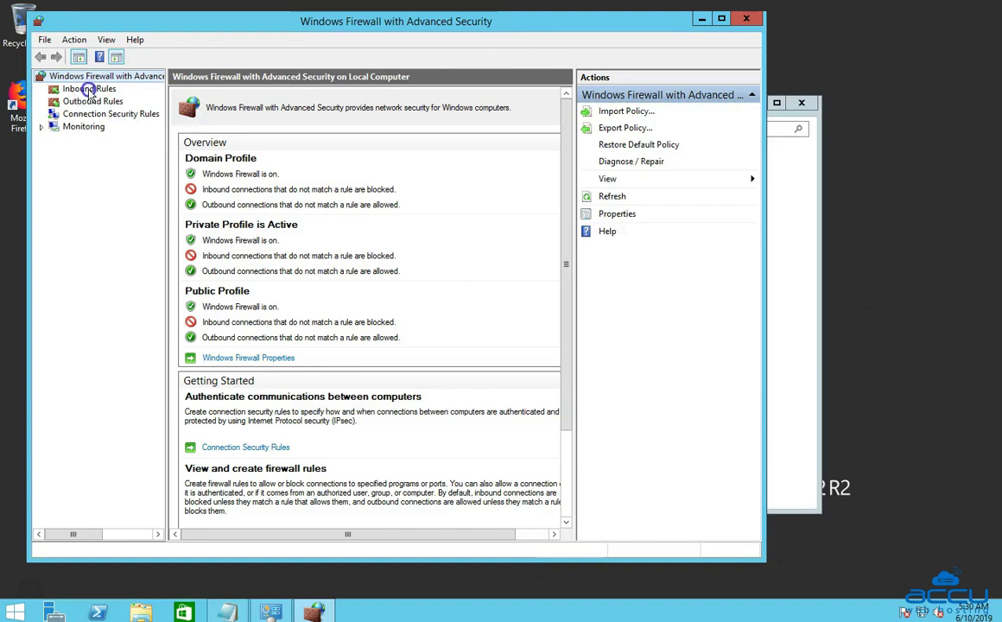
click(90, 92)
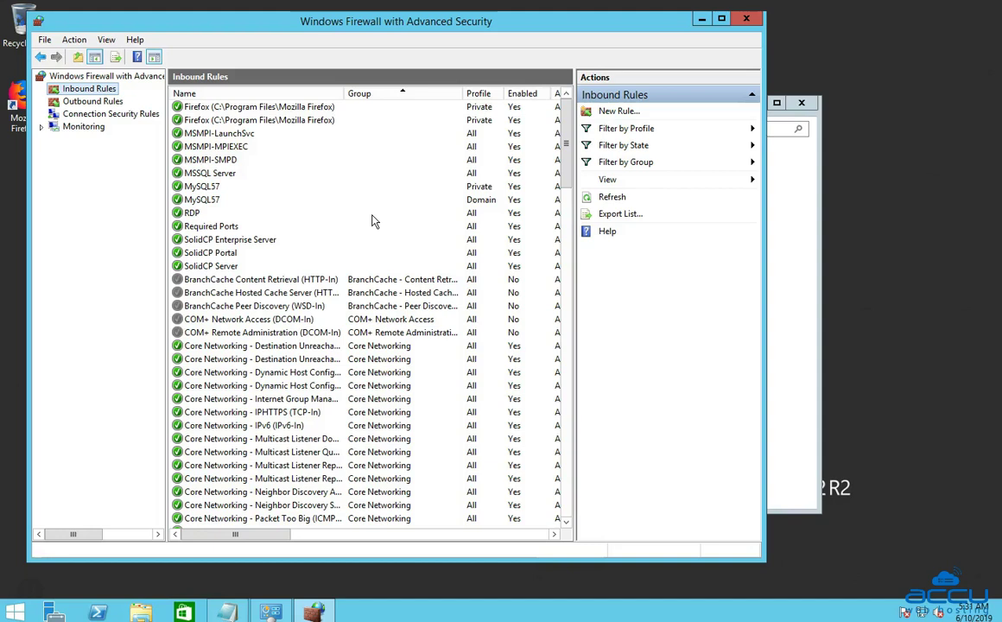
Show the Notepad note about separating the MS SQL port from other rules
click(230, 609)
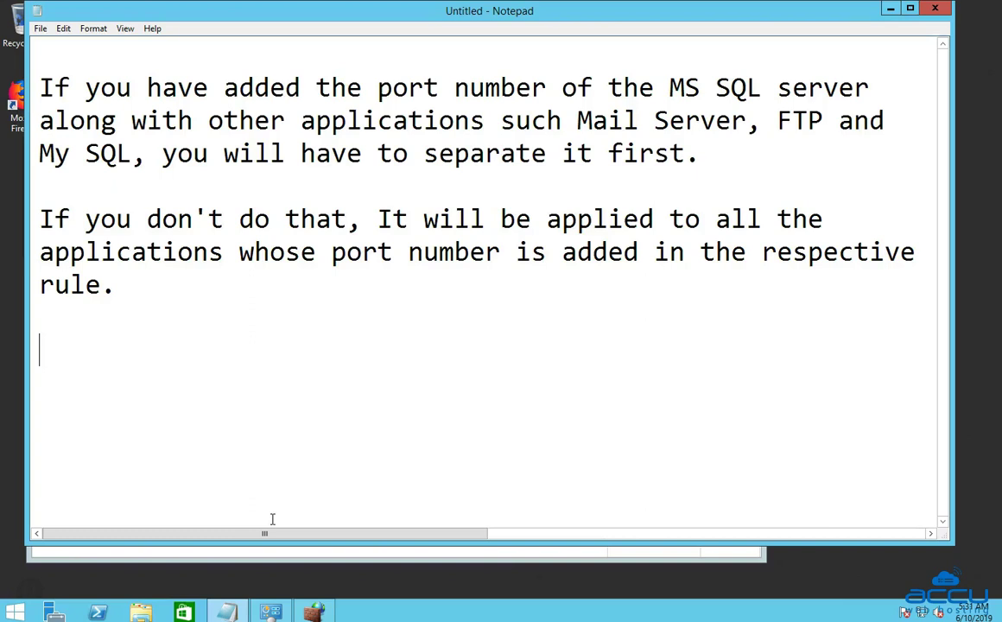
Return to the firewall window and open the MSSQL Server rule's Properties
click(229, 611)
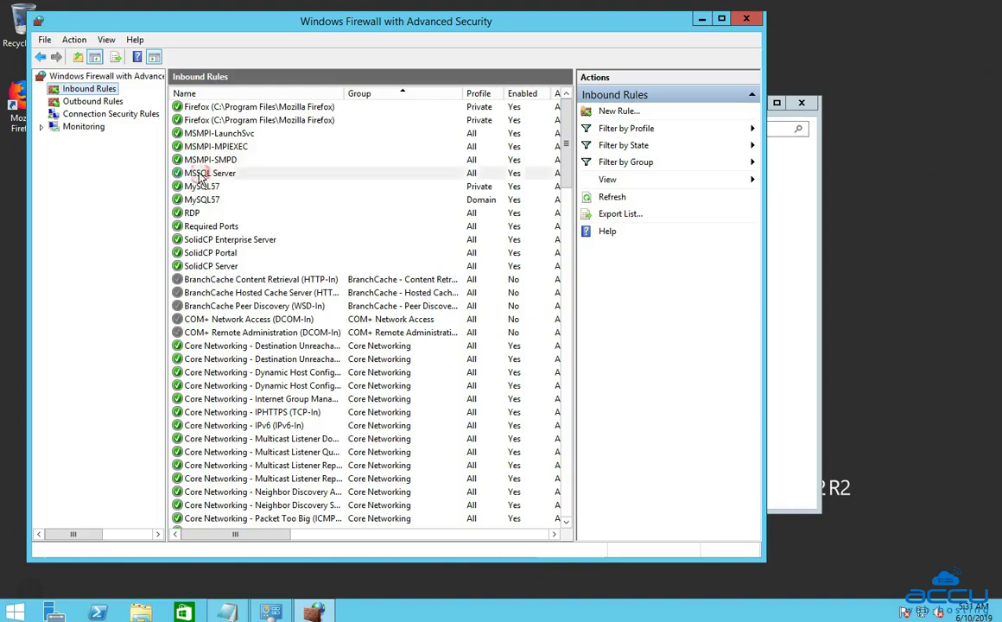
right_click(200, 175)
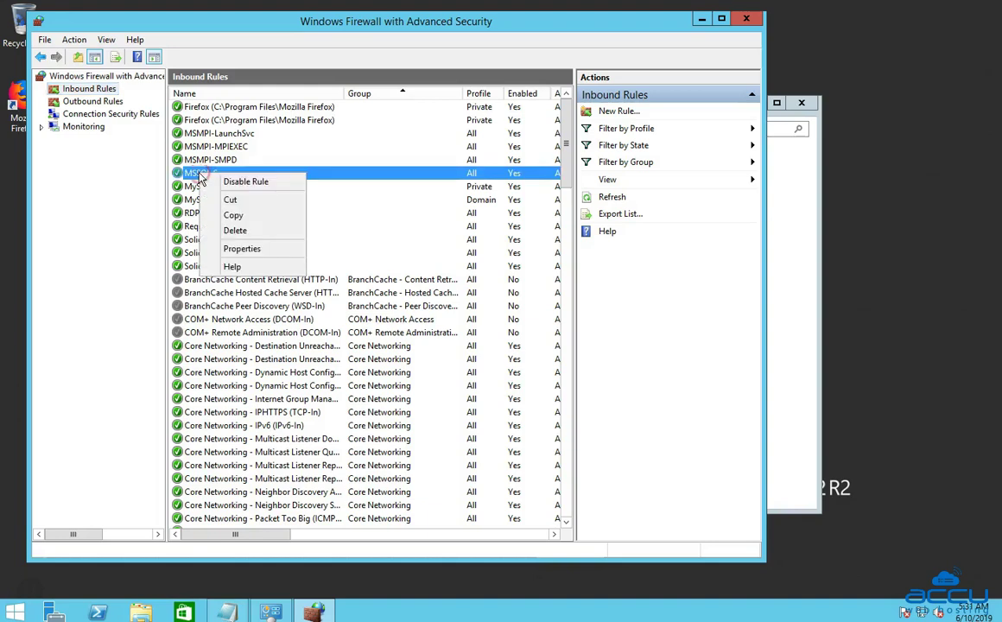
click(244, 250)
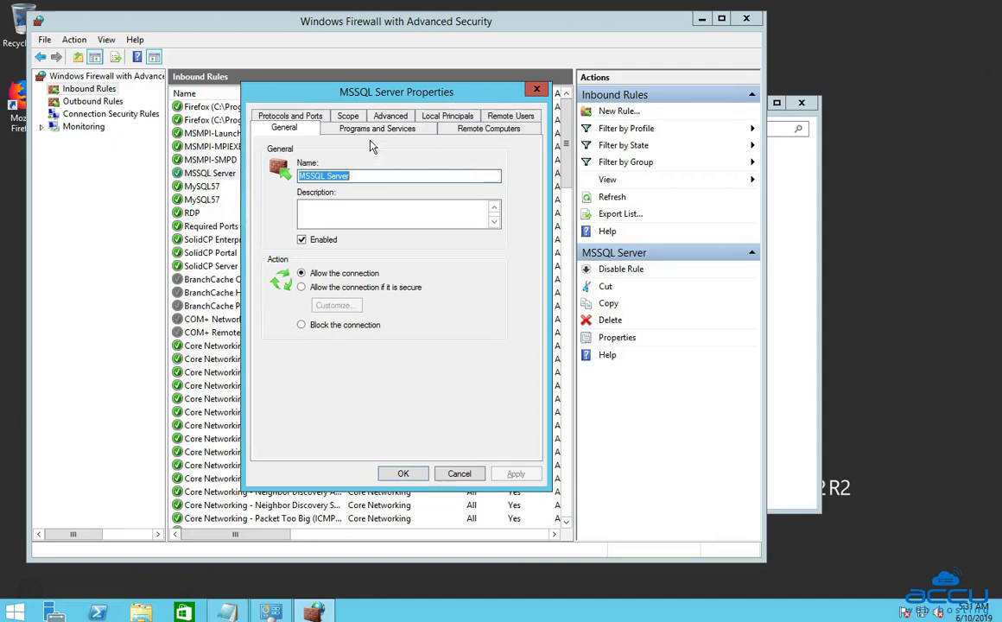
On the Scope tab, set Remote IP address to These IP addresses and start adding one
click(346, 116)
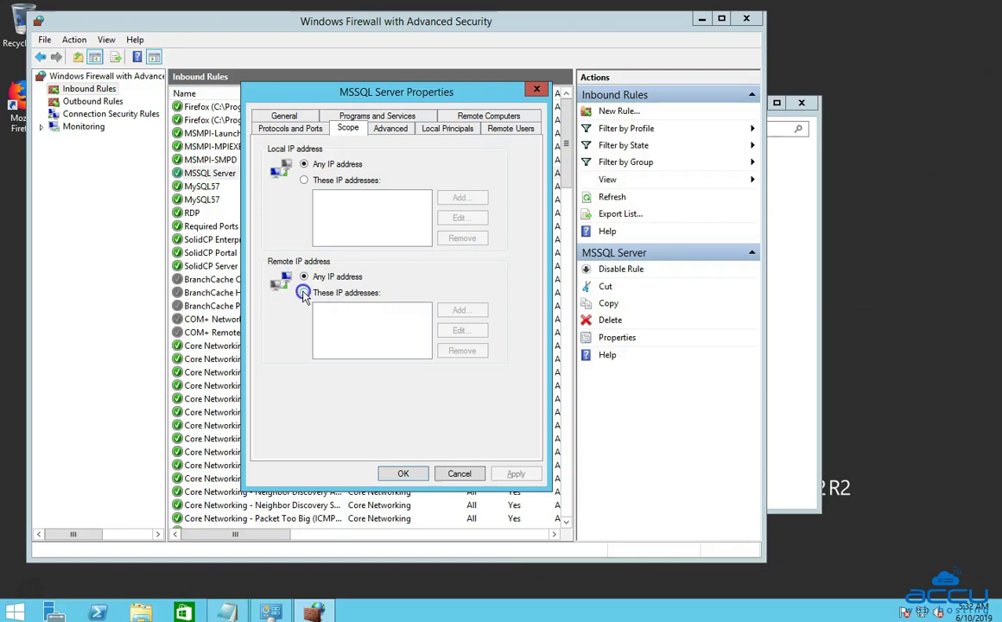
click(304, 293)
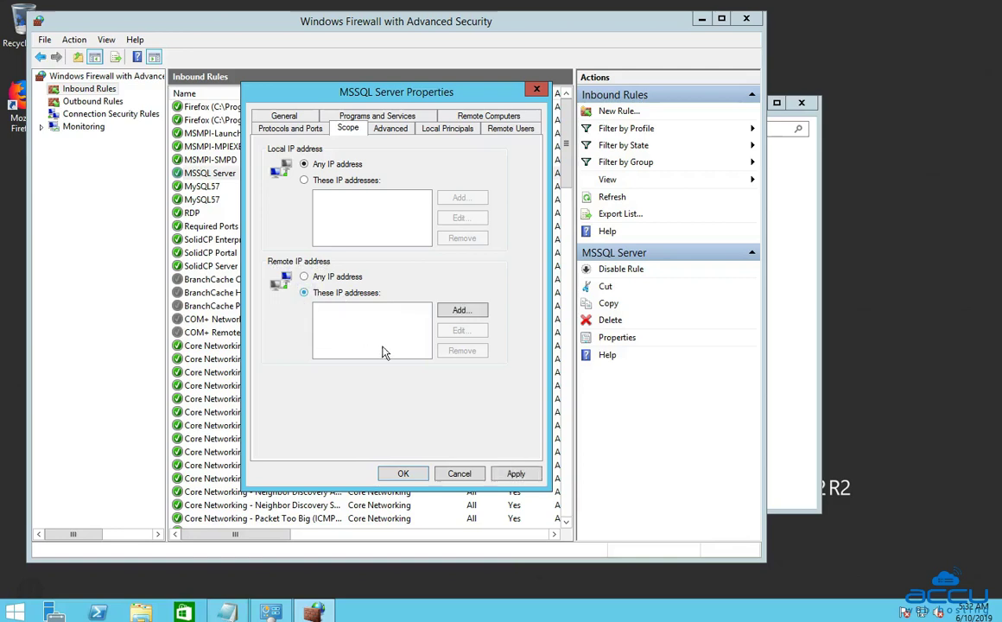
click(457, 312)
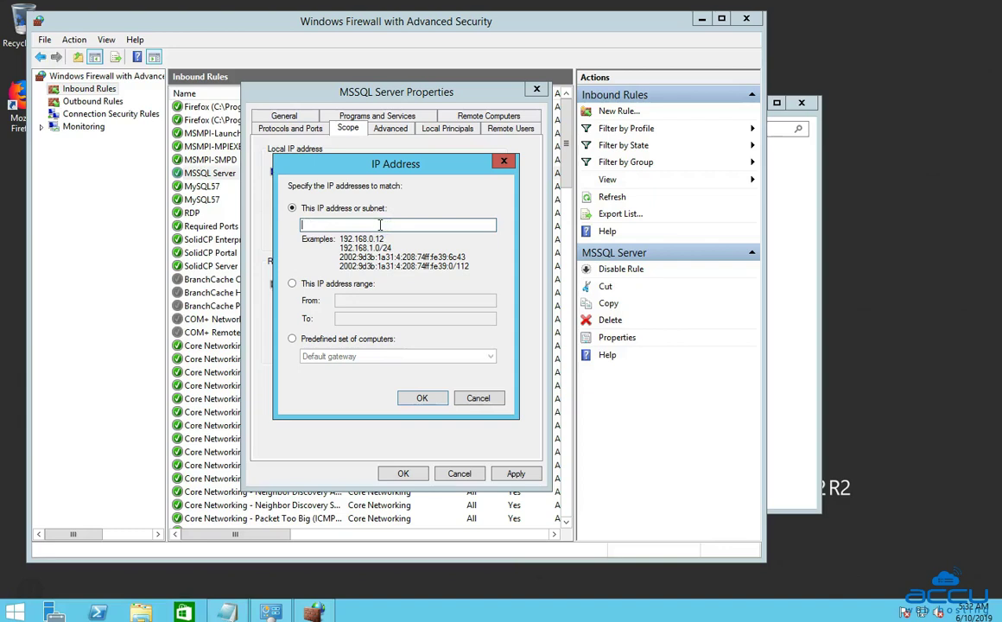
Add remote IP 192.168.0.101 to the MSSQL Server rule, then apply and close the properties
text(192.168.0.101)
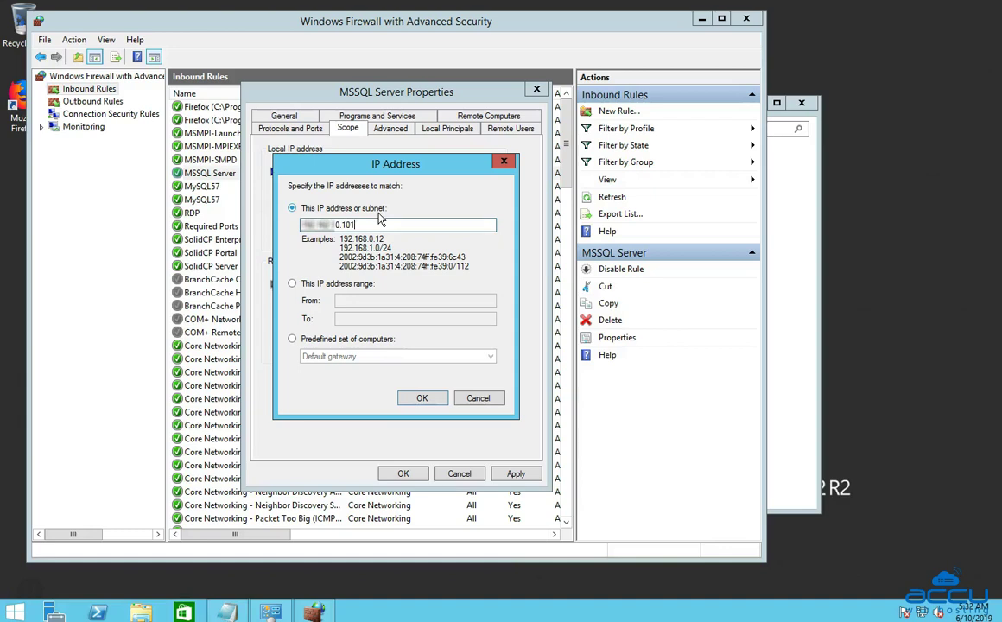
click(417, 400)
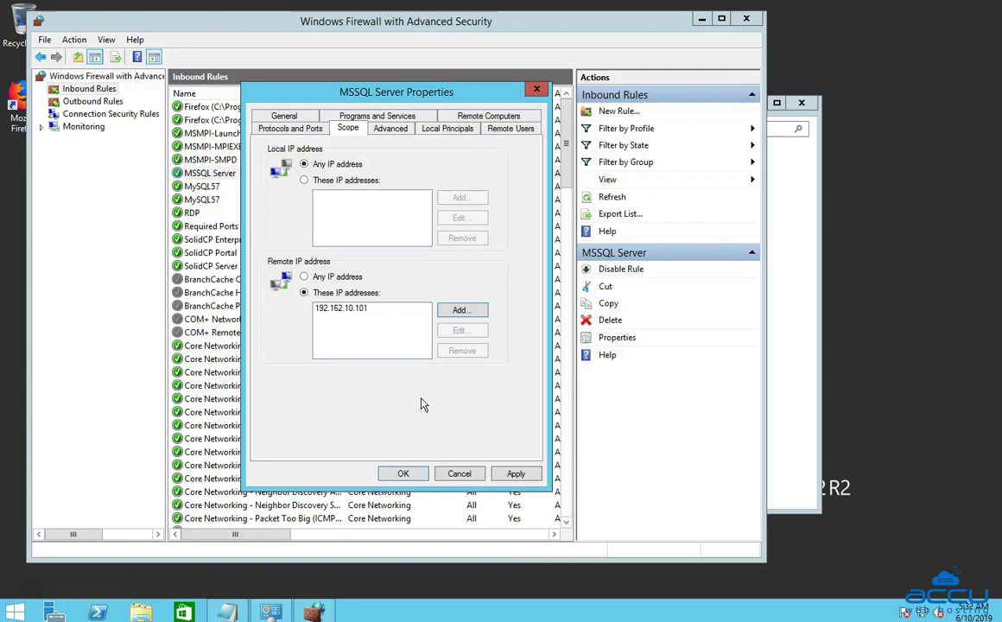
click(515, 474)
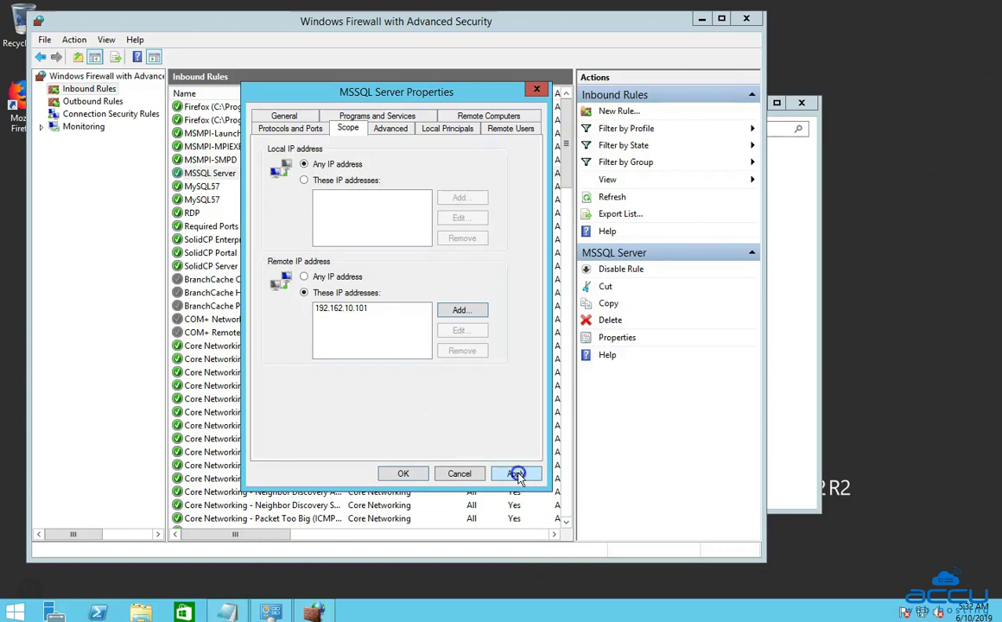
click(410, 478)
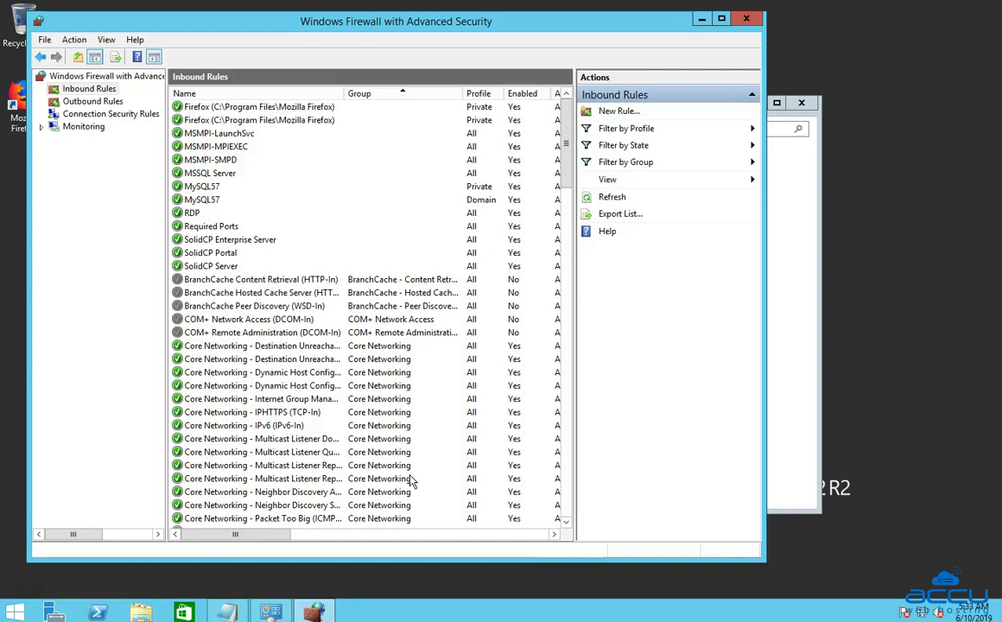